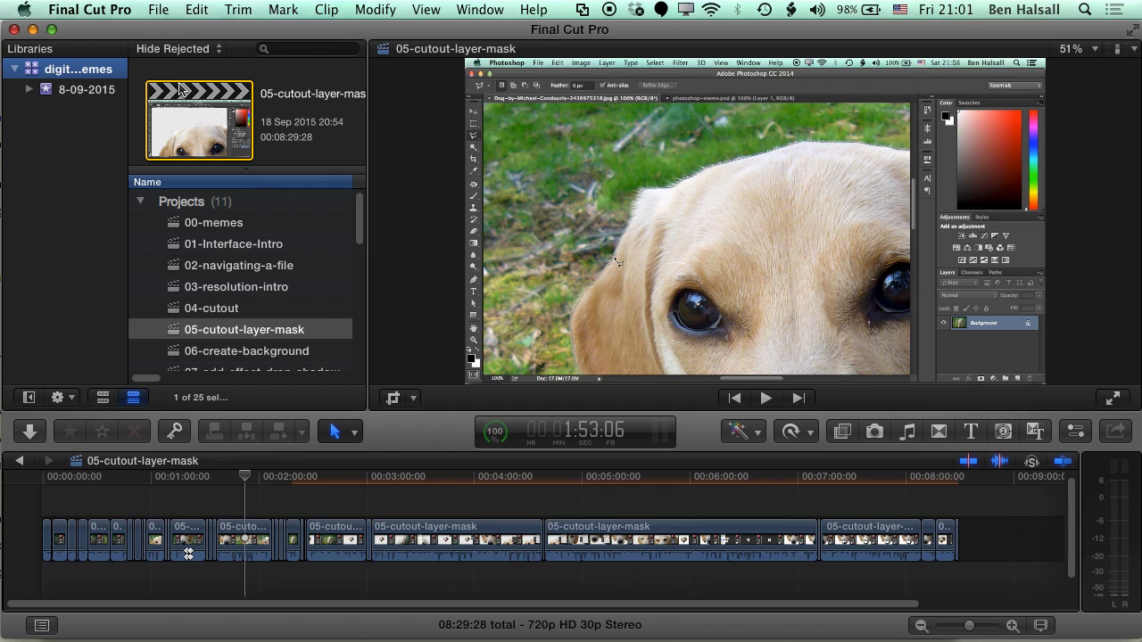
# Step: Select the 11 projects from 00-memes through standalone-photoshop-meme in the memes library
pyautogui.moveTo(357, 219); pyautogui.dragTo(357, 355)
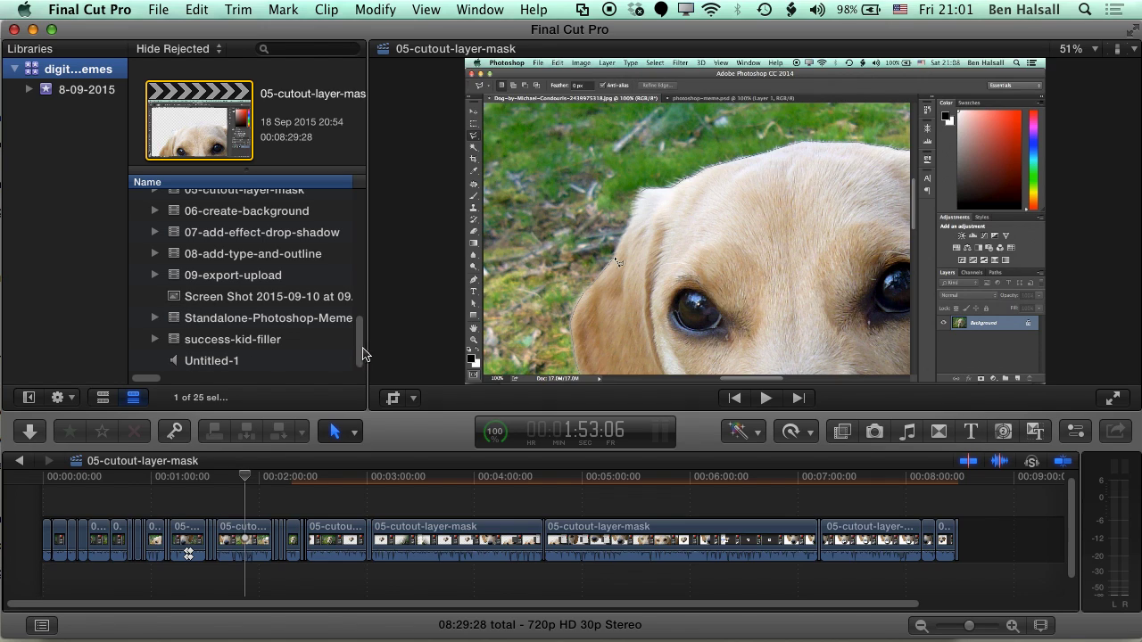
pyautogui.moveTo(364, 353); pyautogui.dragTo(354, 216)
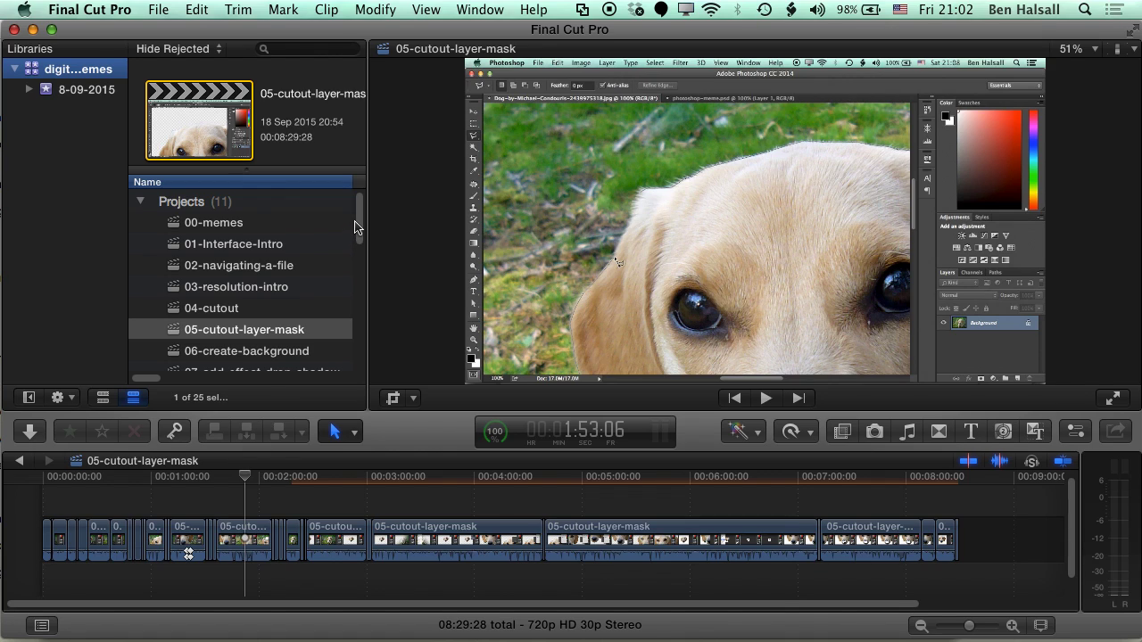
pyautogui.click(183, 223)
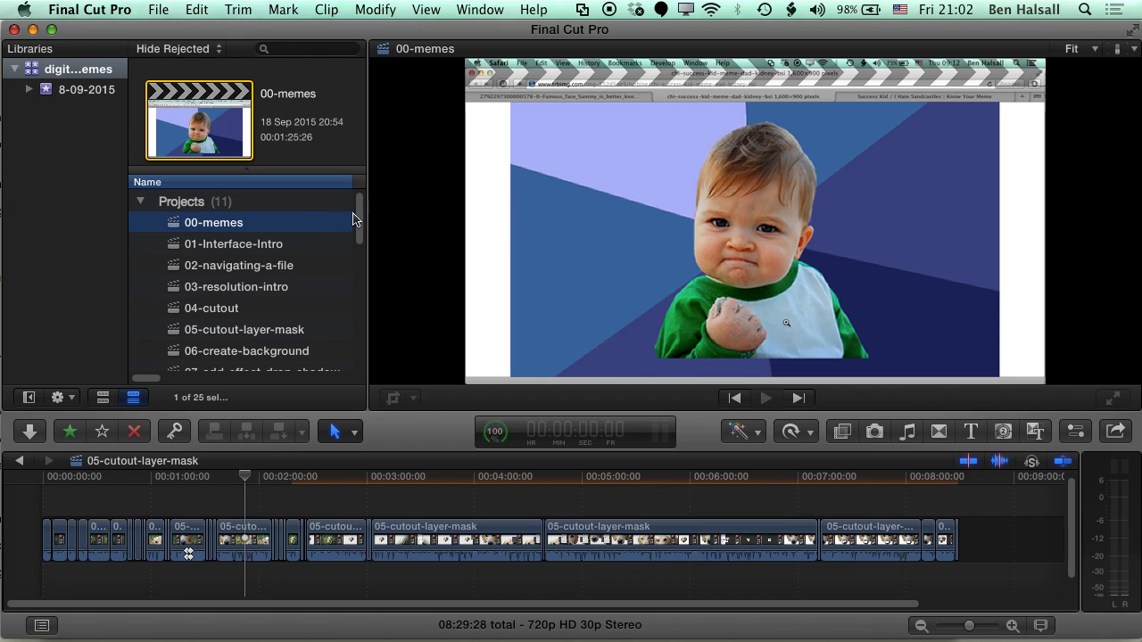
pyautogui.moveTo(361, 219)
pyautogui.mouseDown()
pyautogui.moveTo(366, 246)
pyautogui.moveTo(363, 234)
pyautogui.mouseUp()
pyautogui.keyDown('shift'); pyautogui.click(182, 342); pyautogui.keyUp('shift')
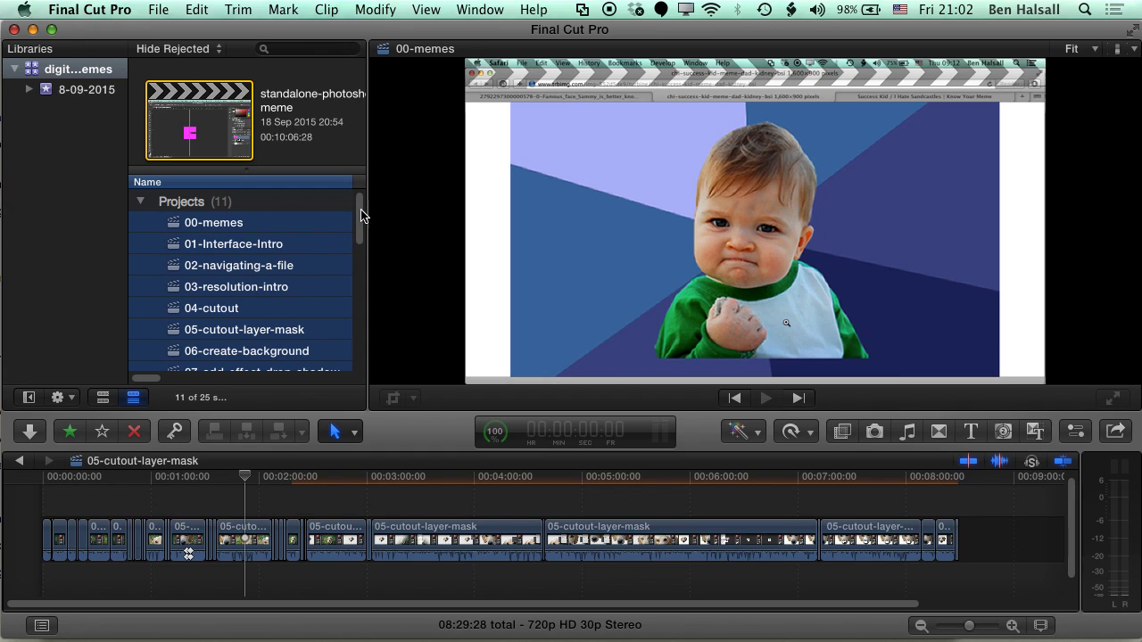
pyautogui.moveTo(360, 214); pyautogui.dragTo(361, 225)
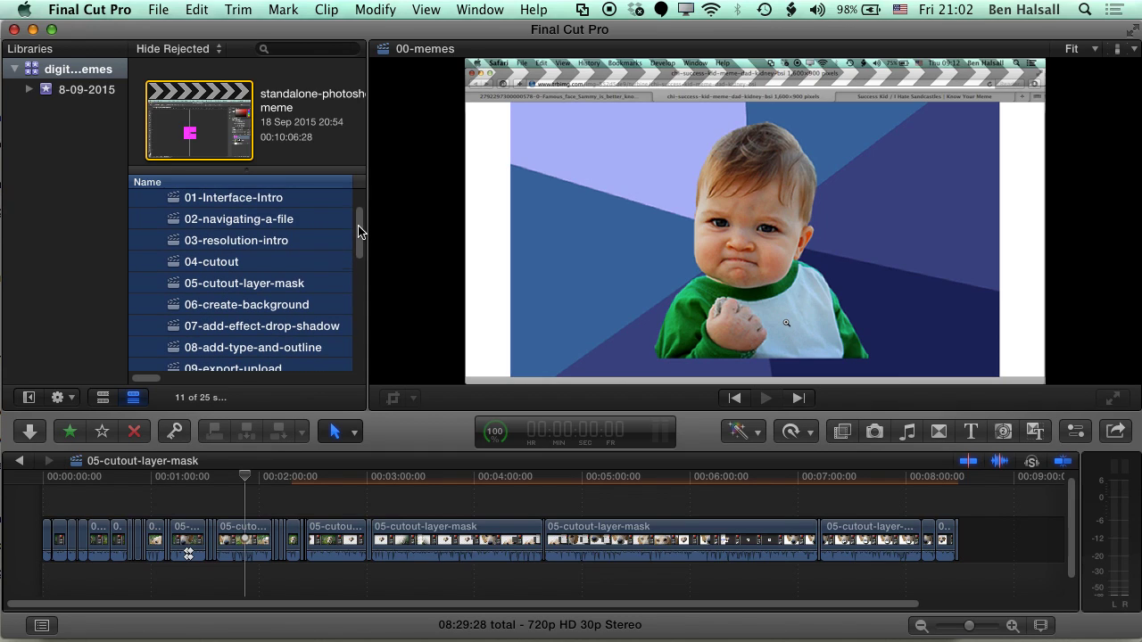
pyautogui.keyDown('super'); pyautogui.click(201, 246); pyautogui.keyUp('super')
pyautogui.keyDown('super'); pyautogui.click(198, 301); pyautogui.keyUp('super')
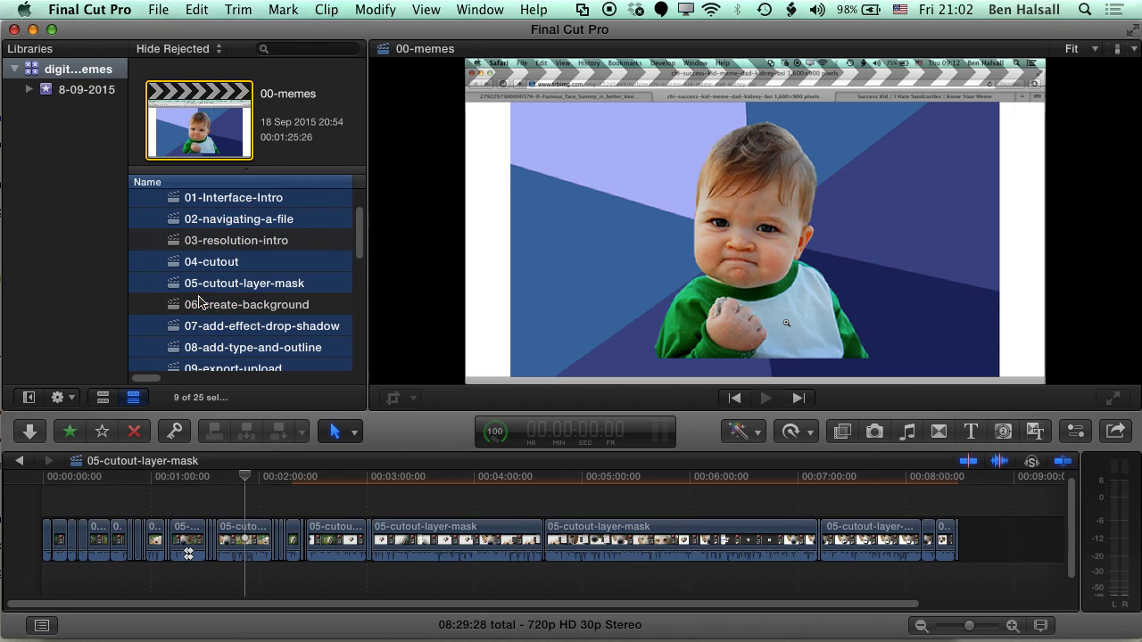
pyautogui.keyDown('super'); pyautogui.click(211, 248); pyautogui.keyUp('super')
pyautogui.keyDown('super'); pyautogui.click(214, 301); pyautogui.keyUp('super')
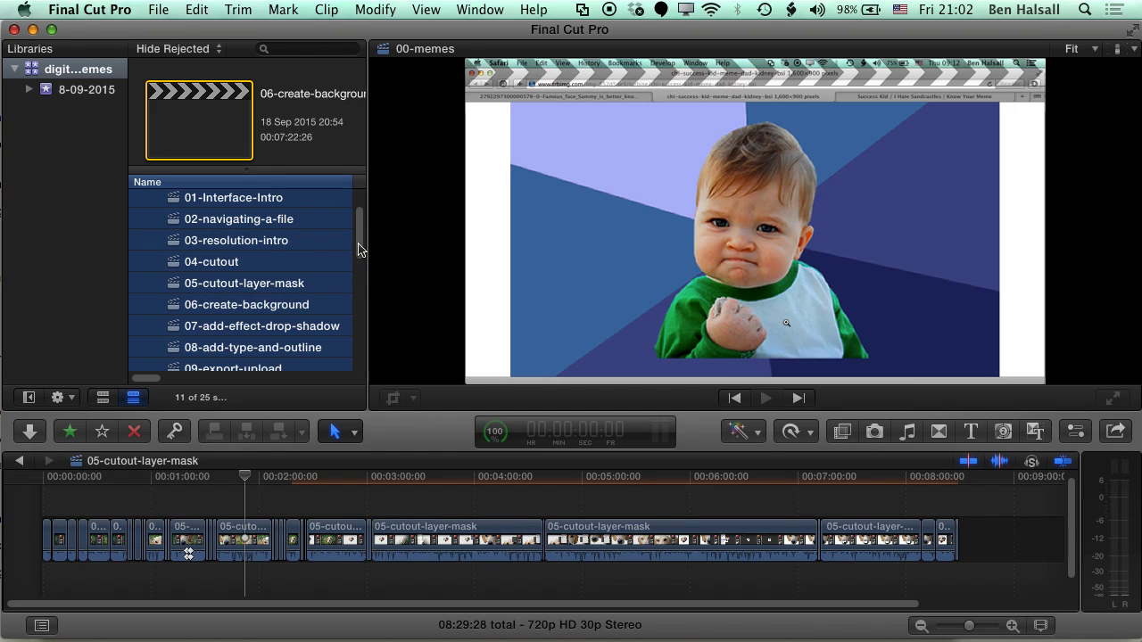
pyautogui.moveTo(357, 247); pyautogui.dragTo(357, 222)
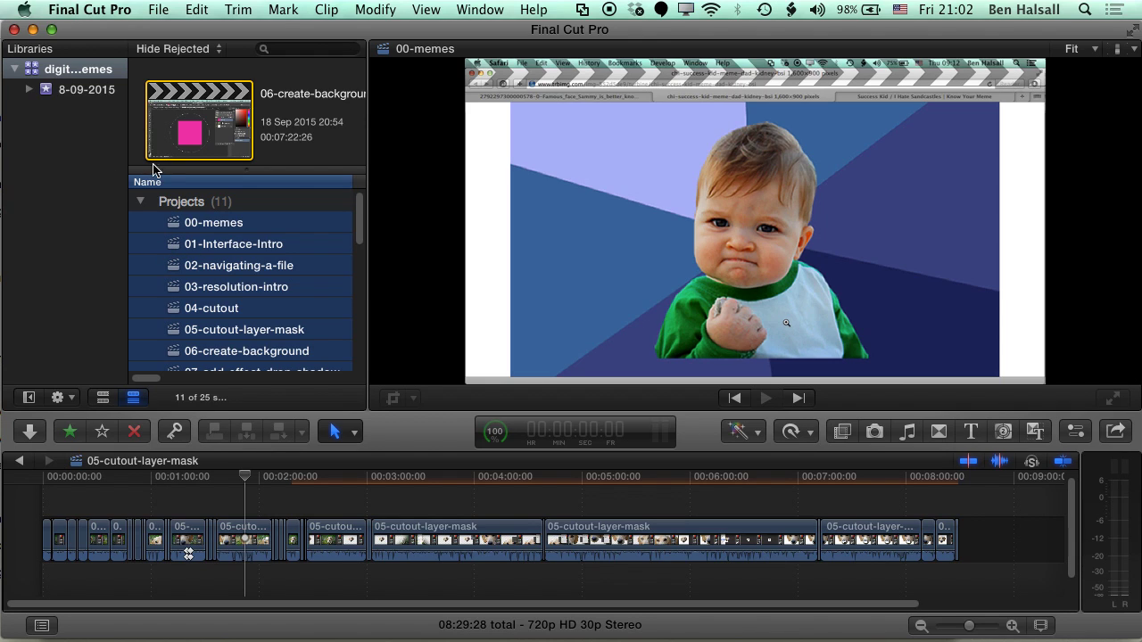
# Step: Copy the selected projects to a new library named 'tutorial-backup' saved on the Desktop
pyautogui.click(158, 10)
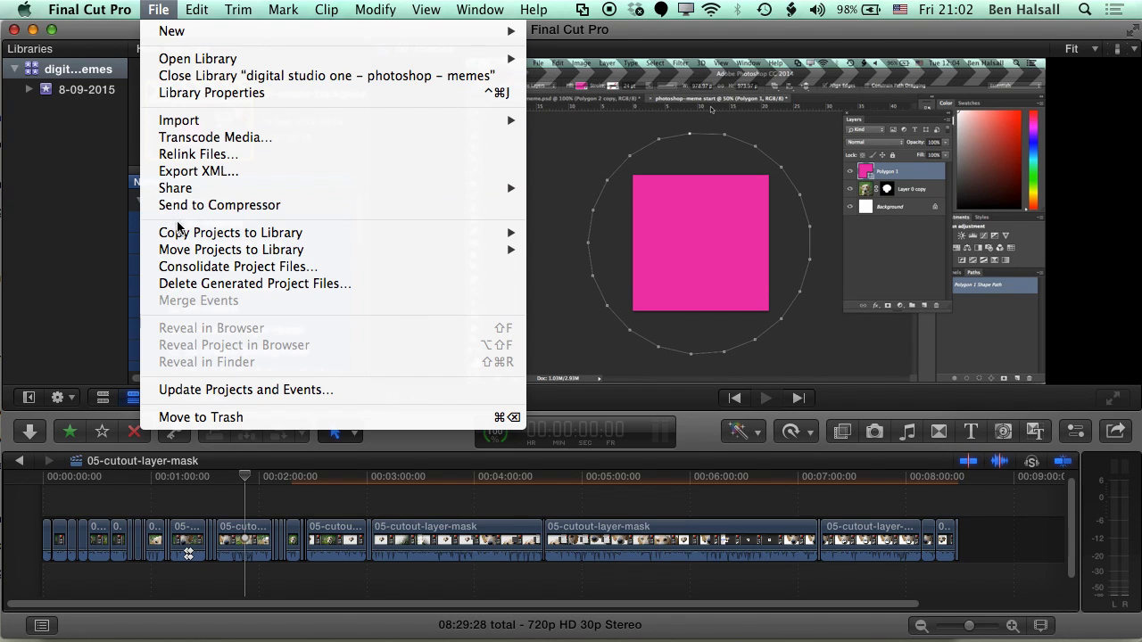
pyautogui.moveTo(202, 237)
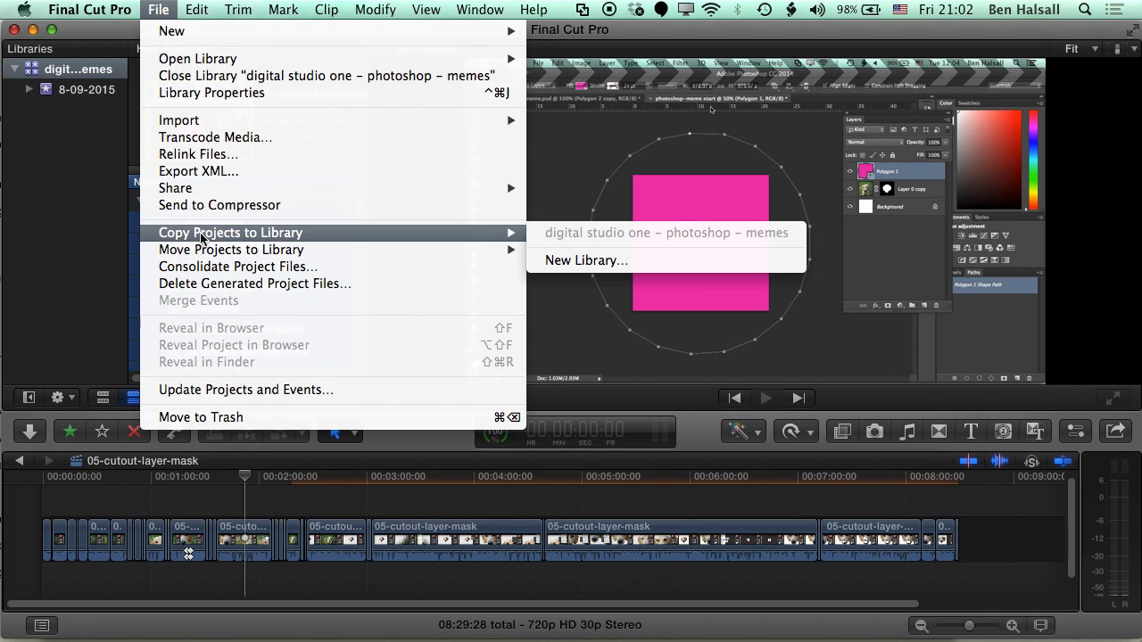
pyautogui.click(566, 260)
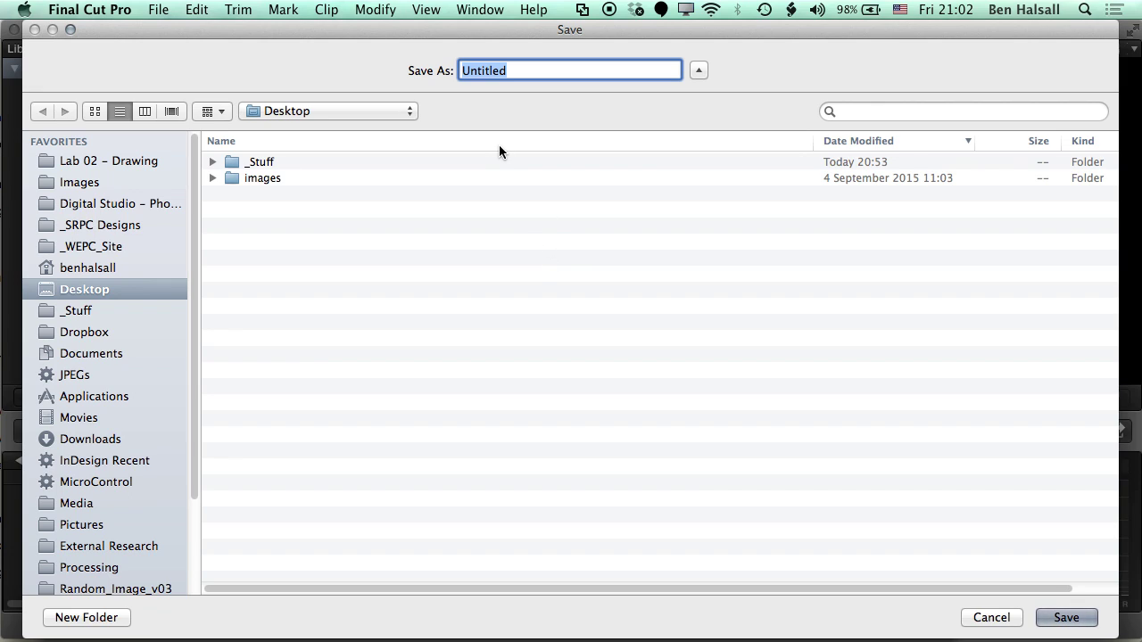
pyautogui.write('tutorial-backup')
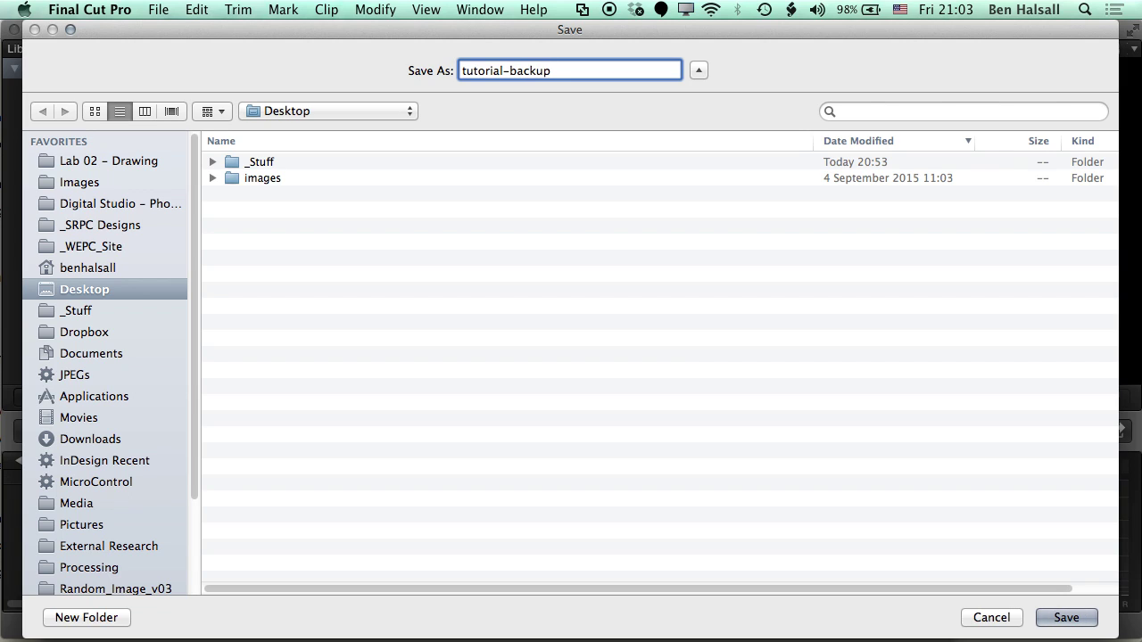
pyautogui.press('Return')
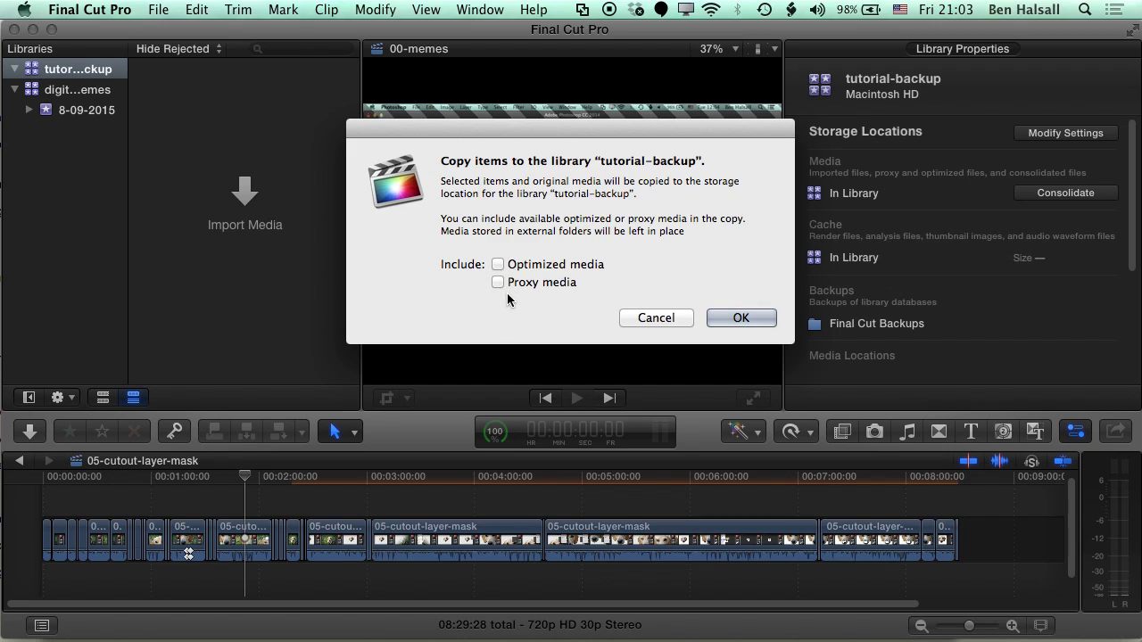
# Step: Confirm the copy without optimized or proxy media, then check the 11 projects and 14 clips
pyautogui.click(742, 318)
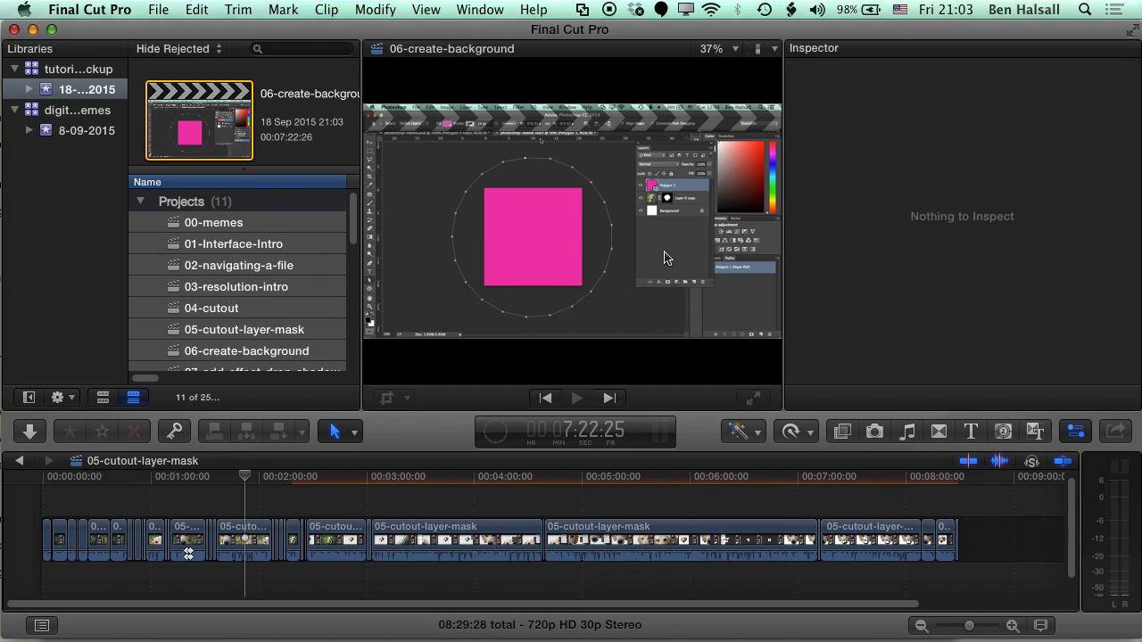
pyautogui.scroll(-1, 355, 219)
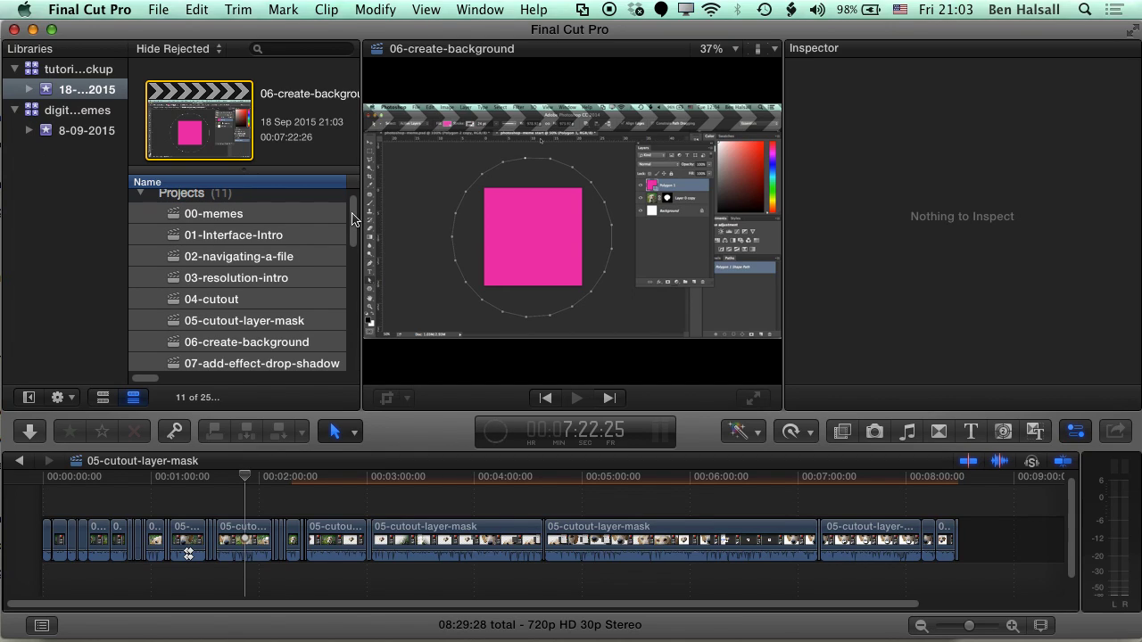
pyautogui.moveTo(355, 219); pyautogui.dragTo(353, 256)
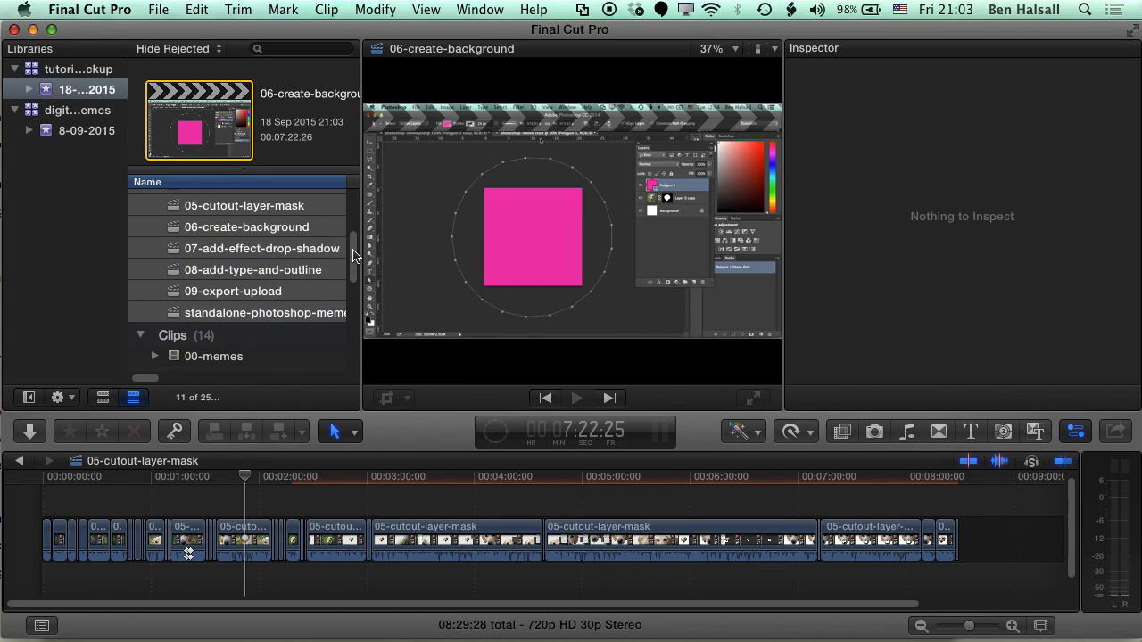
pyautogui.moveTo(353, 256); pyautogui.dragTo(348, 291)
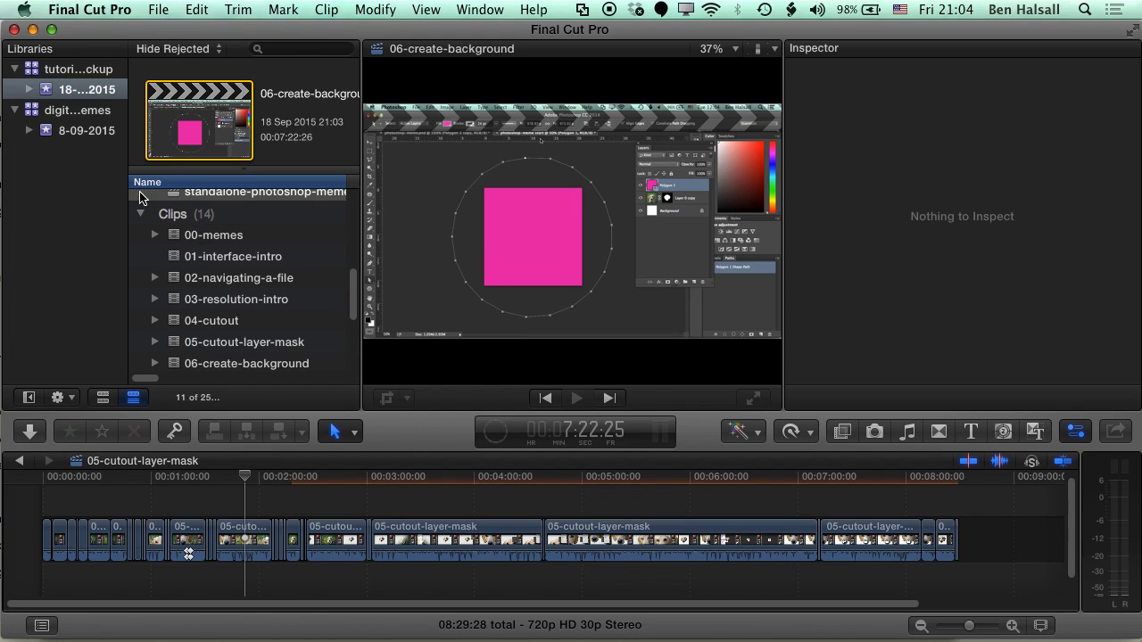
# Step: Reveal the tutorial-backup library file on the Desktop in Finder
pyautogui.press('super+Tab')
pyautogui.press('super+Tab')
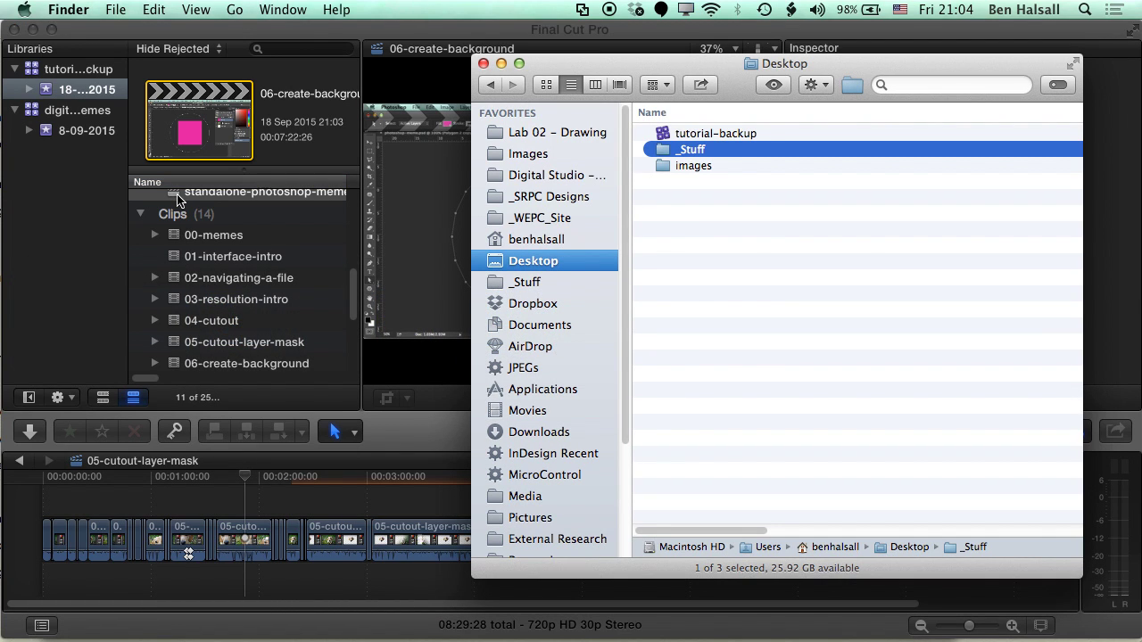
pyautogui.press('super+Tab')
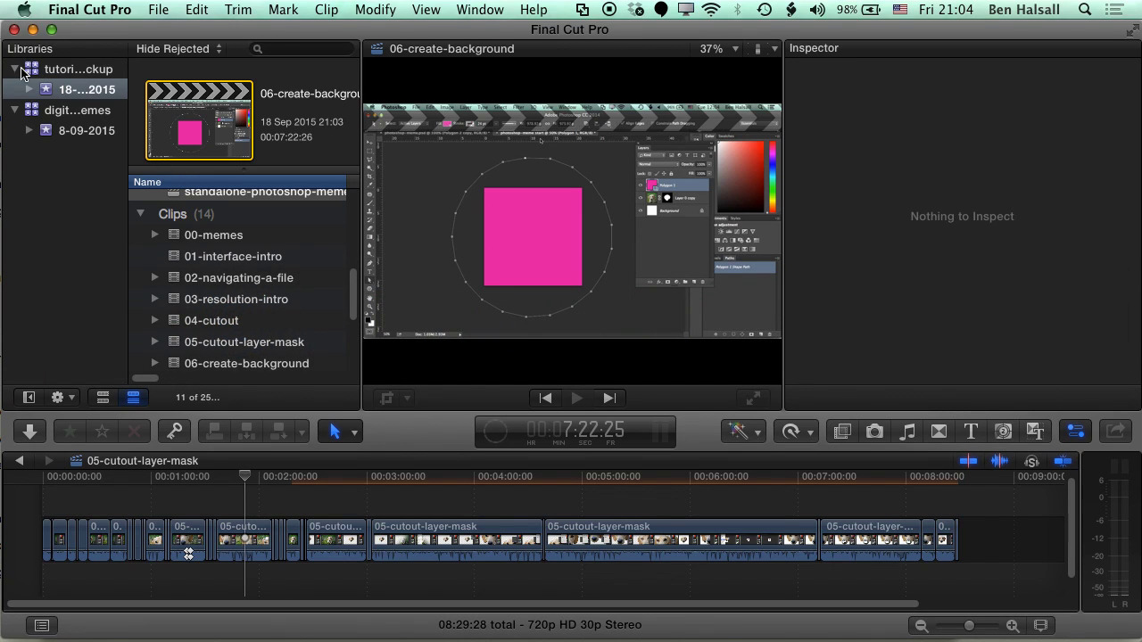
pyautogui.rightClick(36, 75)
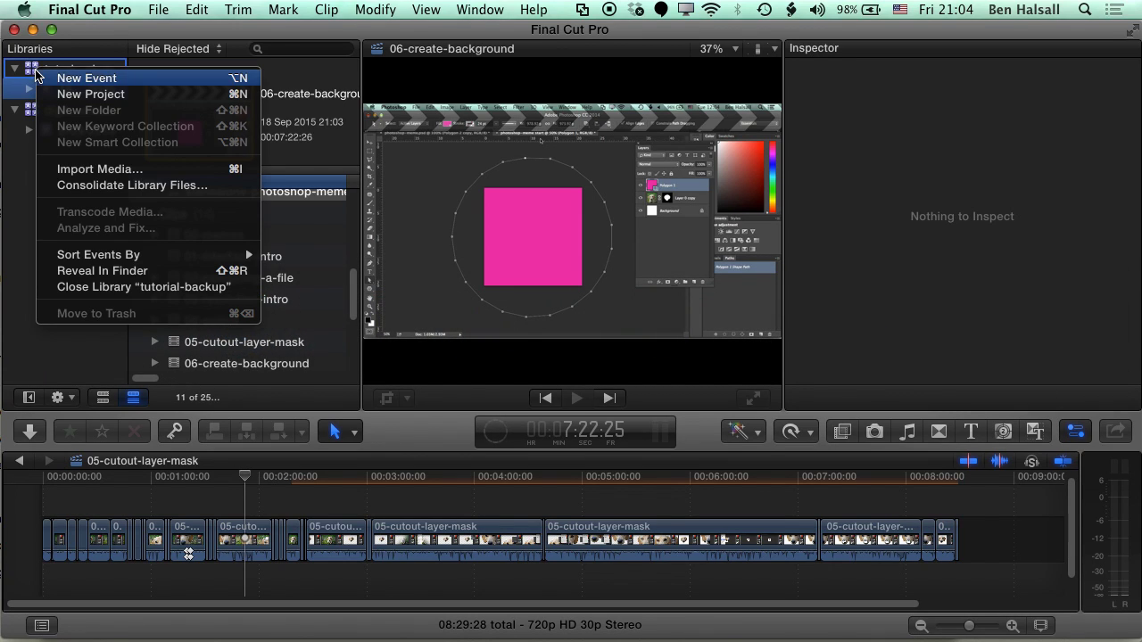
pyautogui.click(153, 273)
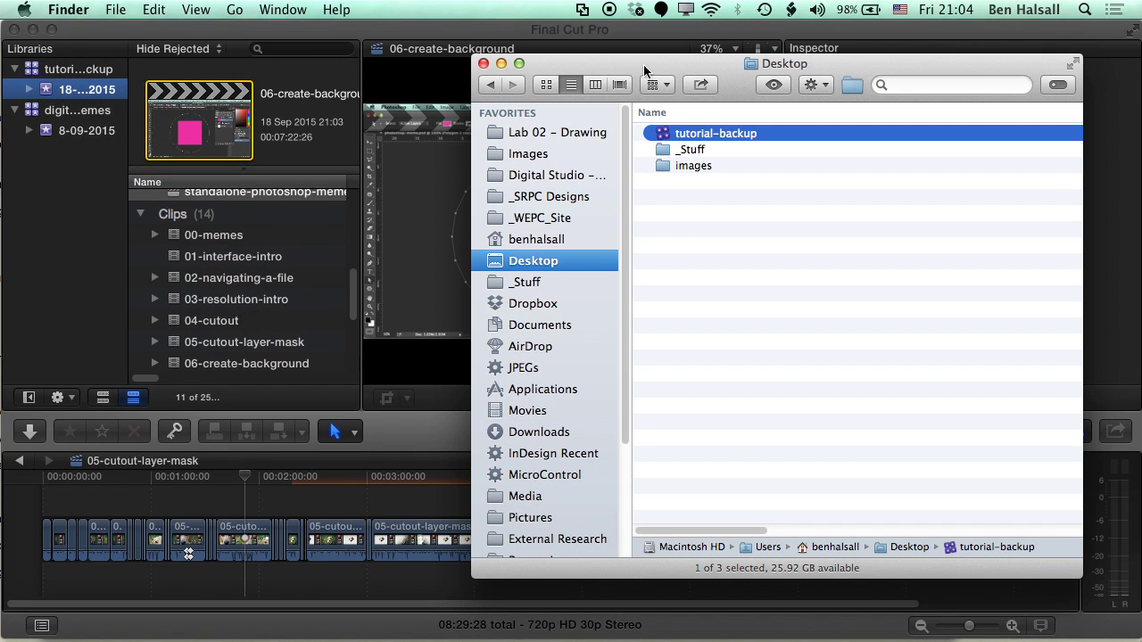
pyautogui.moveTo(638, 60); pyautogui.dragTo(634, 59)
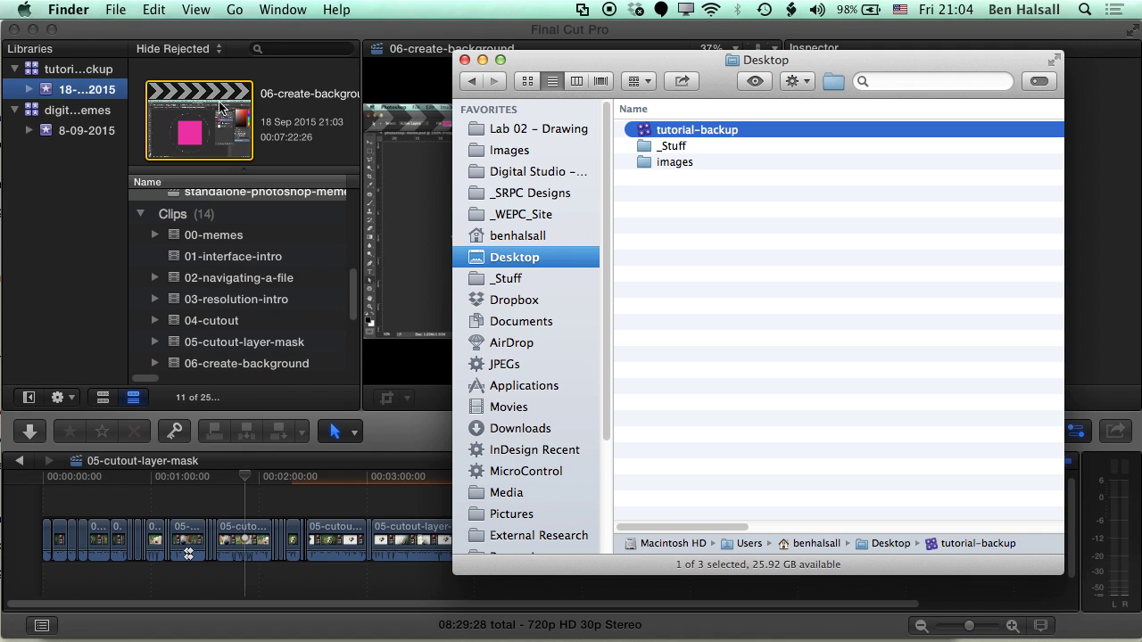
# Step: Show Get Info for tutorial-backup to confirm its 42.3 MB size
pyautogui.click(114, 10)
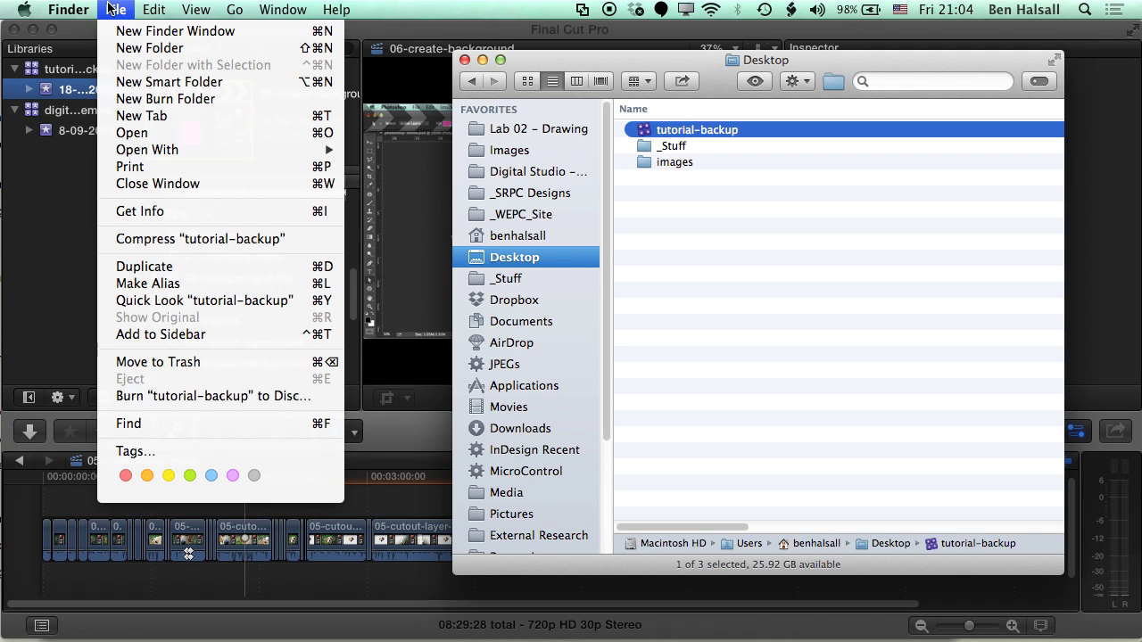
pyautogui.click(150, 212)
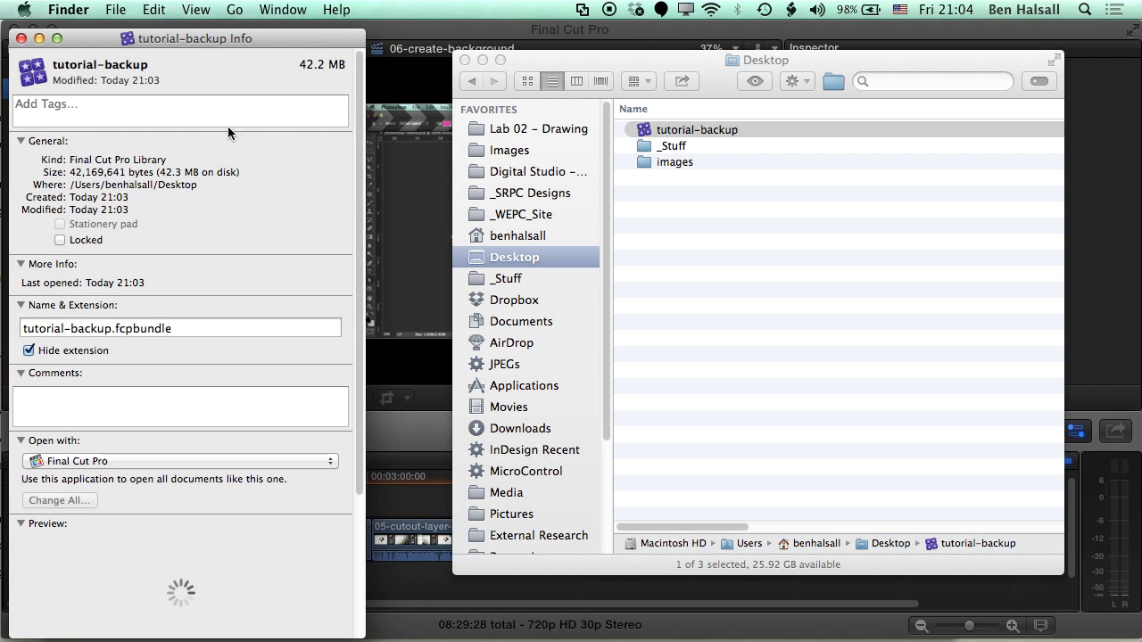
pyautogui.moveTo(223, 36); pyautogui.dragTo(305, 27)
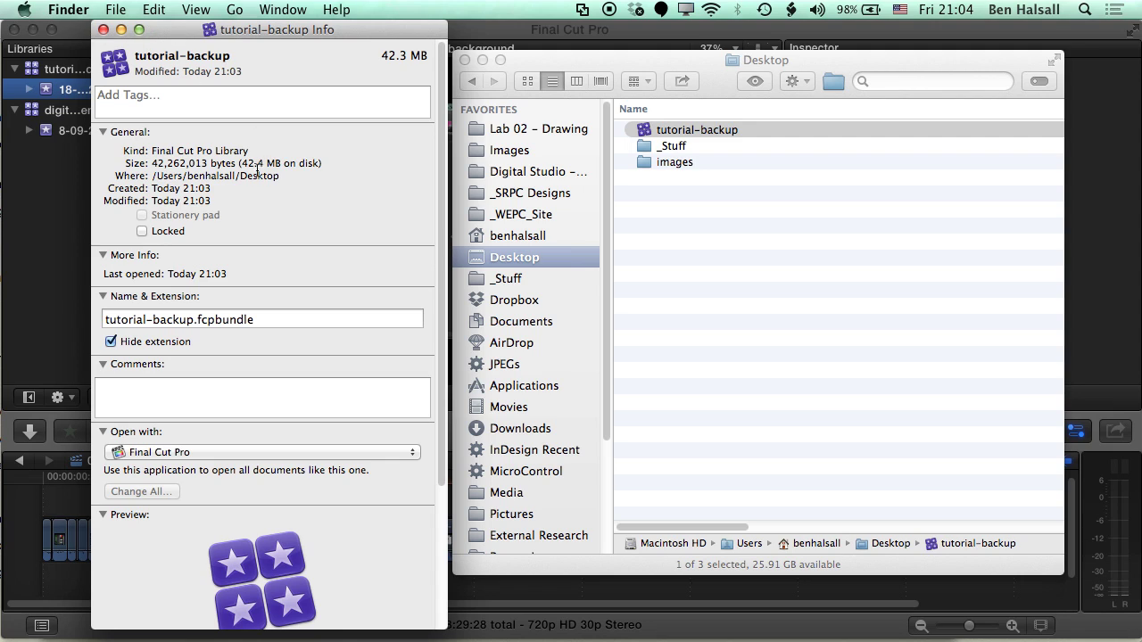
# Step: Upload tutorial-backup to Google Drive's Final Cut Pro Timeline Backups folder as a 12 MB zip
pyautogui.click(103, 30)
pyautogui.press('super+Tab')
pyautogui.press('super+Tab')
pyautogui.press('super+Tab')
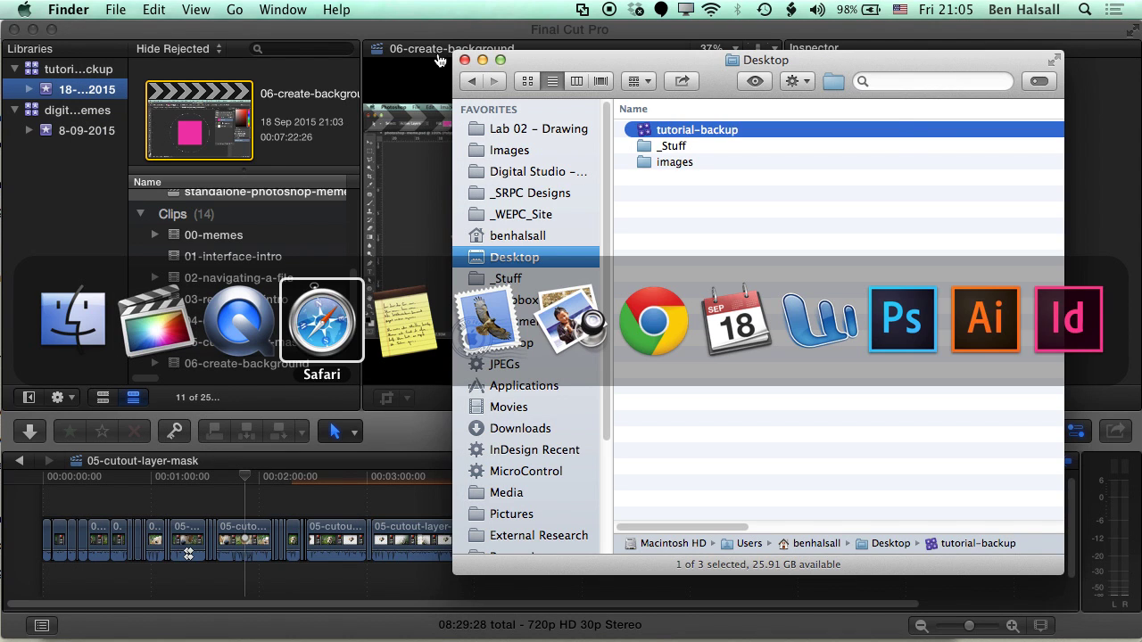
pyautogui.click(1029, 69)
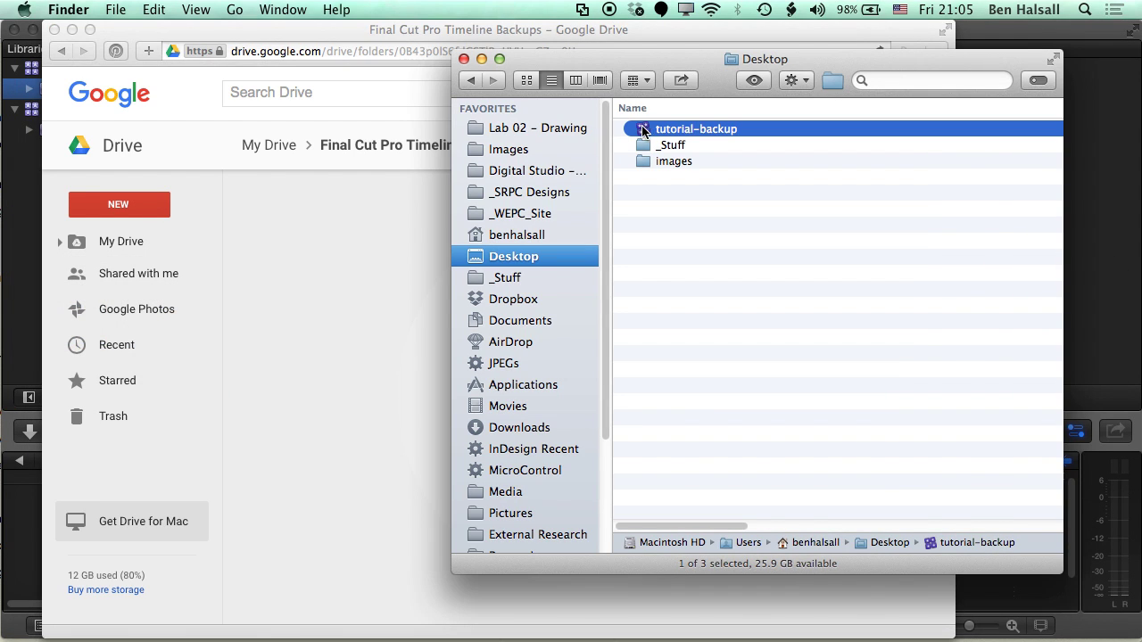
pyautogui.moveTo(648, 132); pyautogui.dragTo(360, 259)
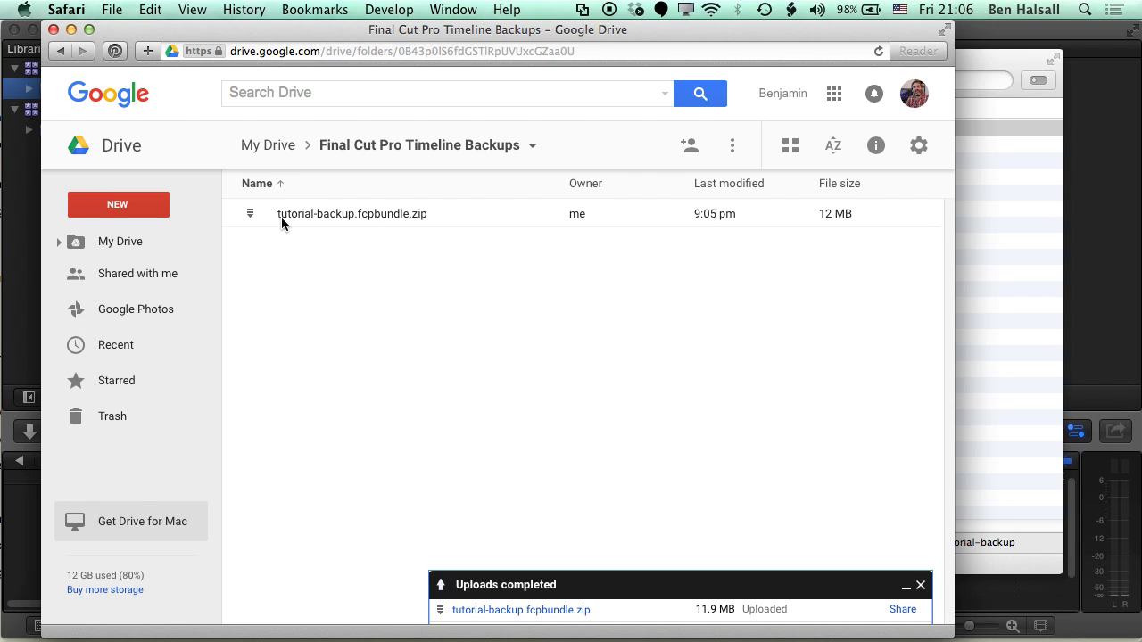
pyautogui.moveTo(832, 224)
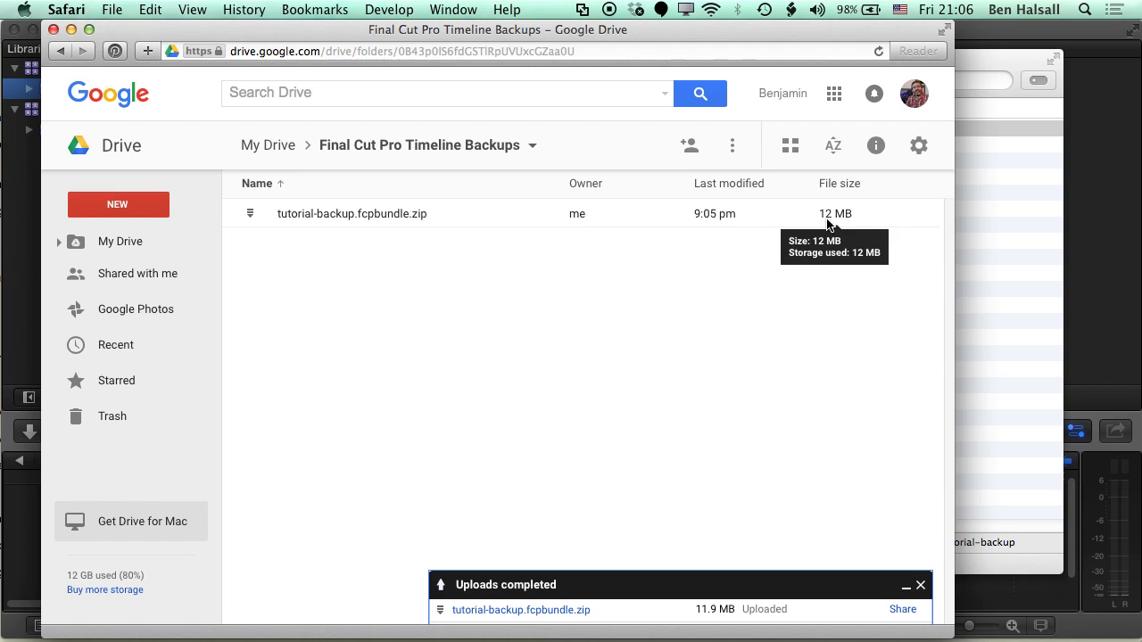